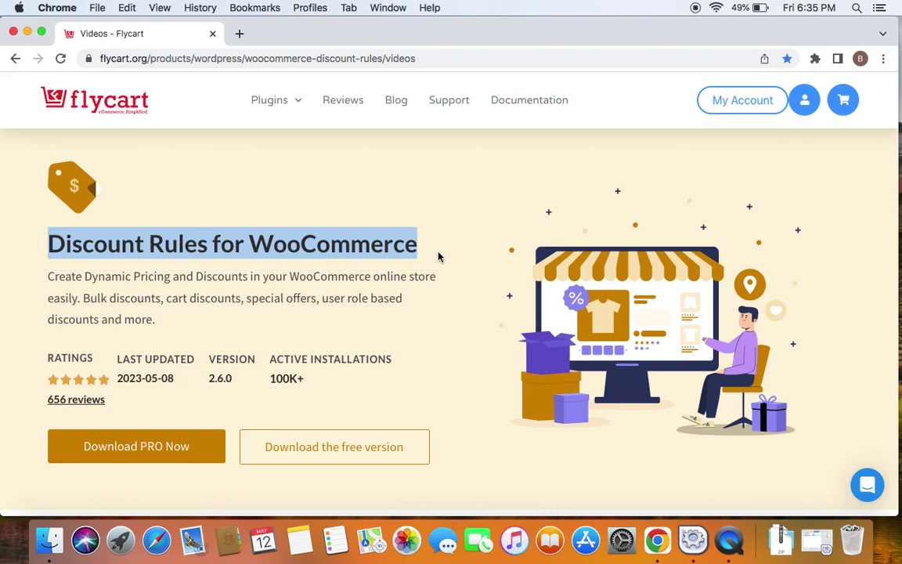
On the Woo Discount Rules admin page, add a new rule named 'Cart discount - 10% off'
left_click(445, 58)
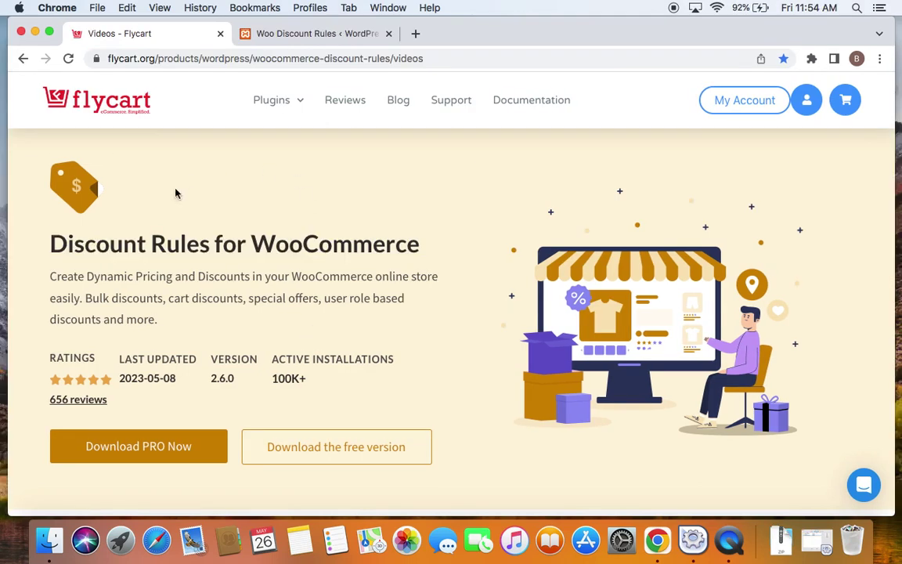
left_click(292, 38)
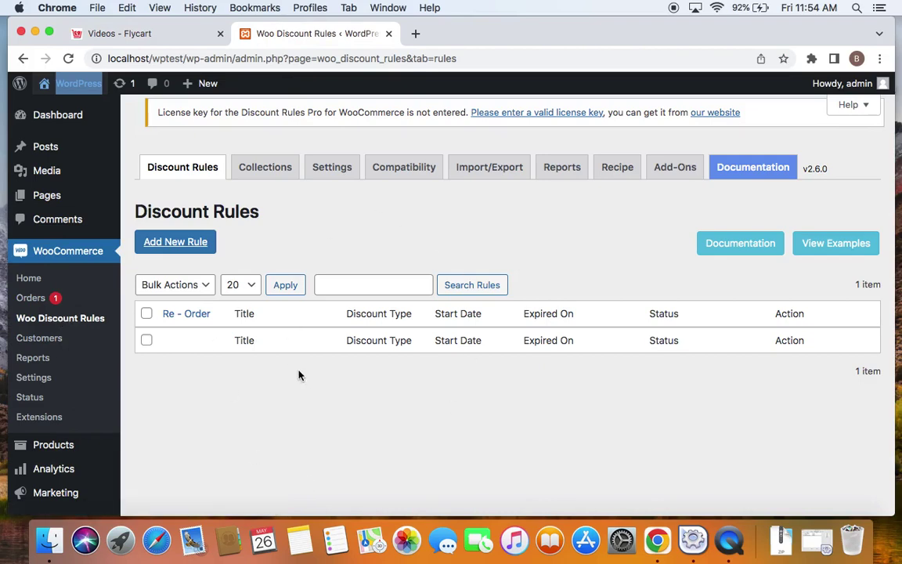
left_click(188, 245)
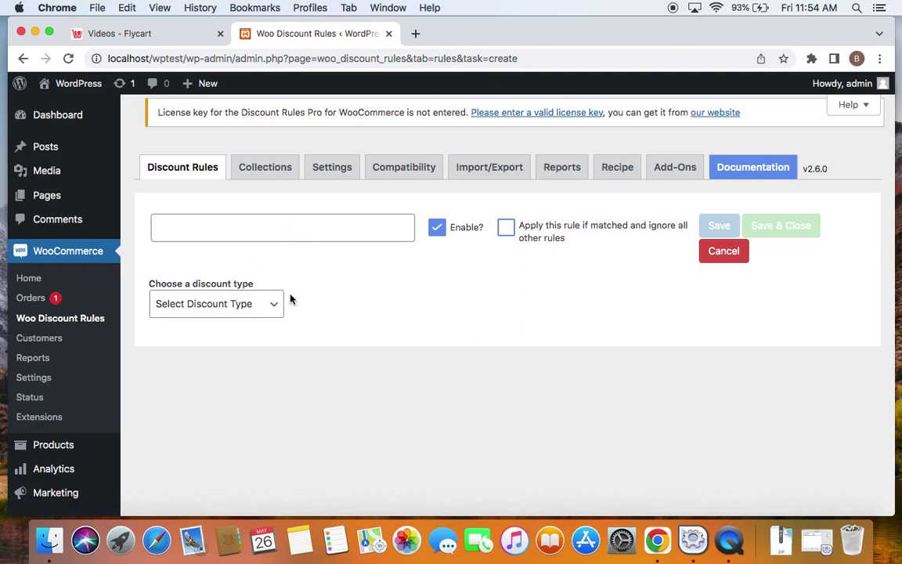
left_click(320, 232)
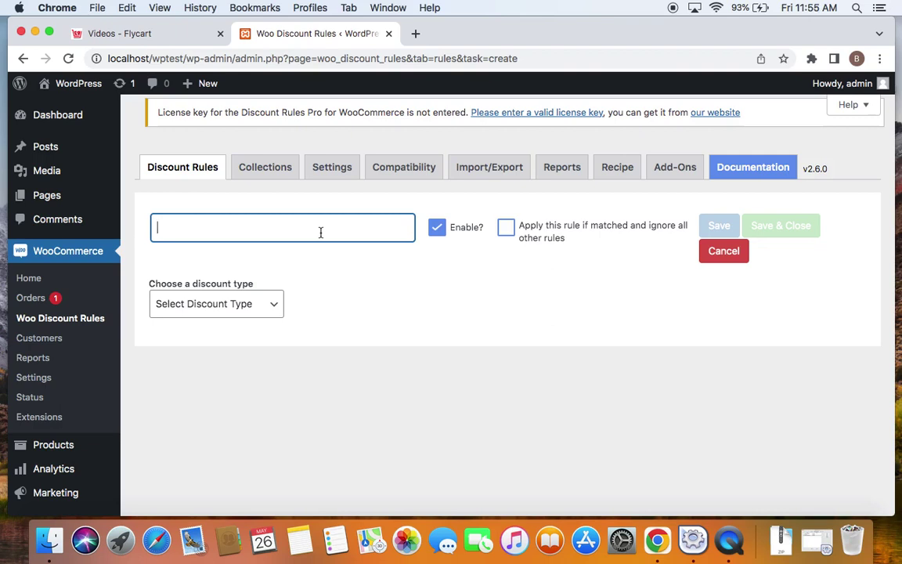
type("Cart discount - 10% off")
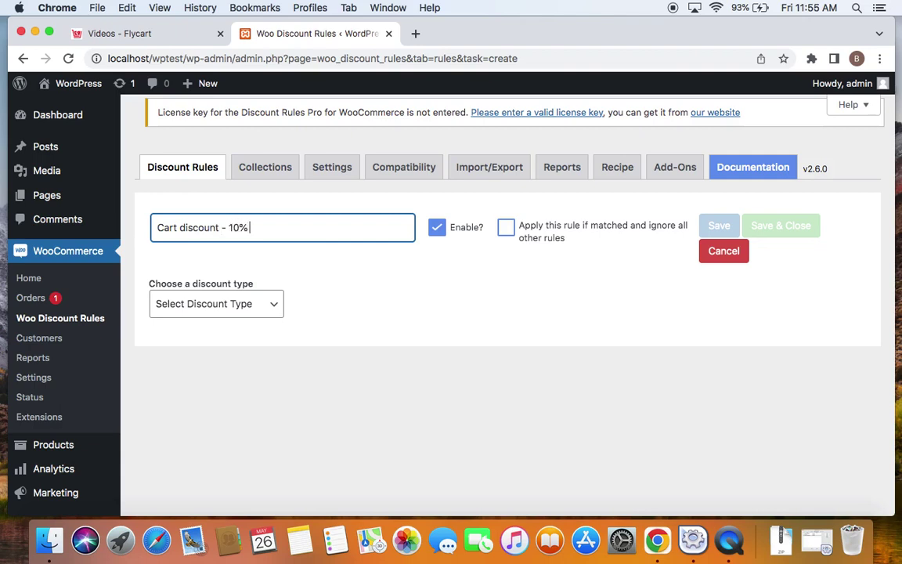
left_click(437, 291)
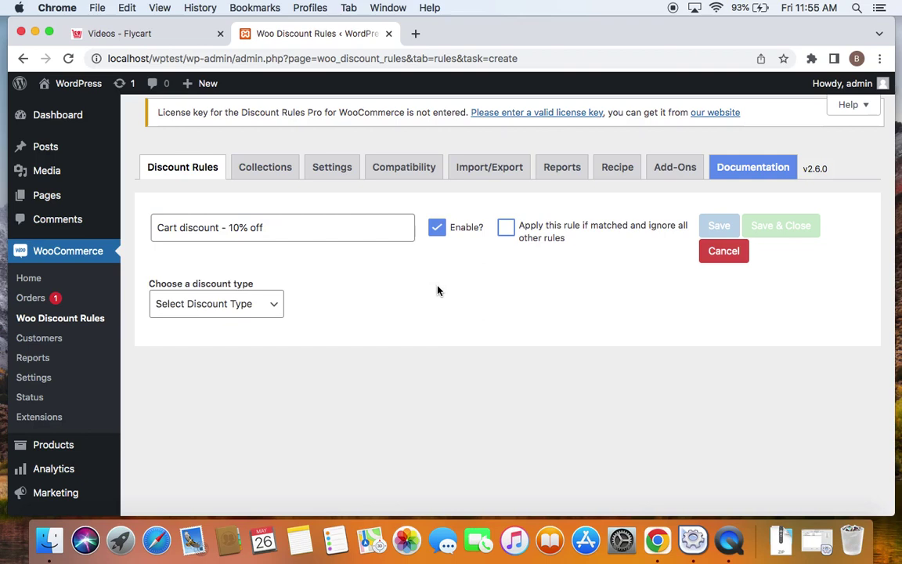
Choose Cart Adjustment as the rule's discount type
left_click(272, 307)
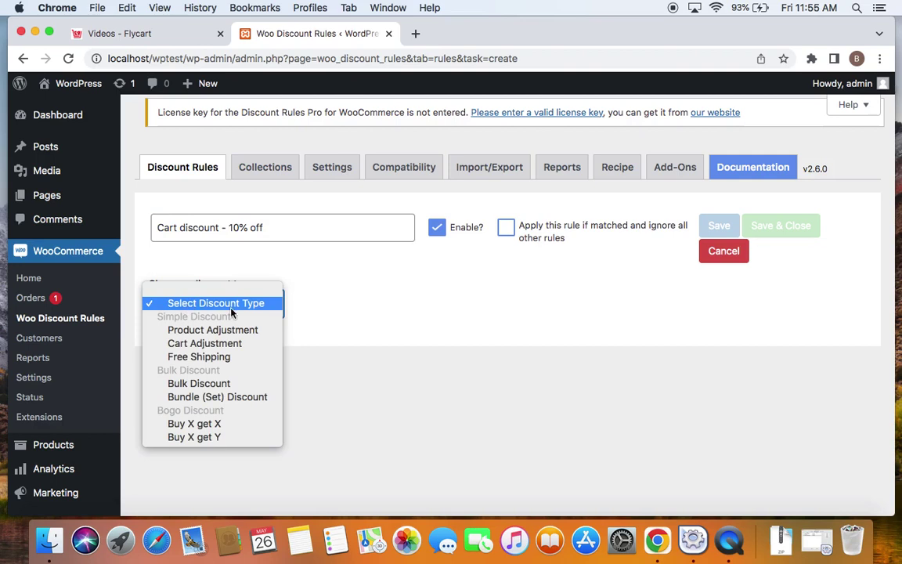
left_click(227, 343)
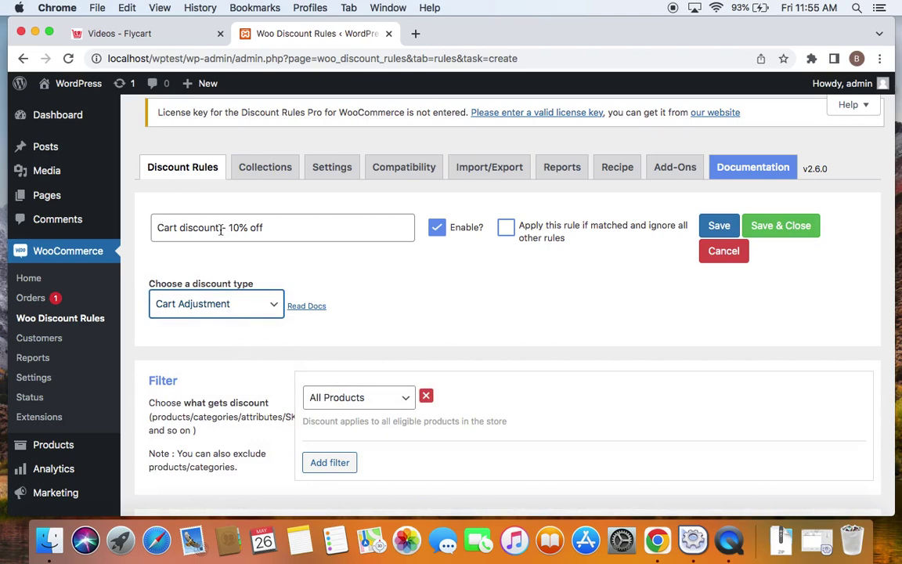
scroll(363, 300, "down", 1)
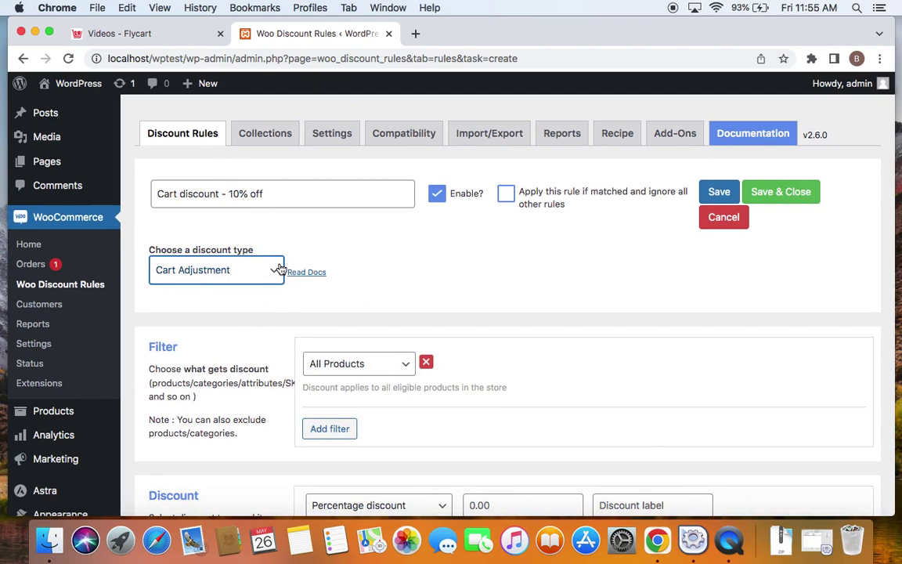
scroll(383, 303, "down", 2)
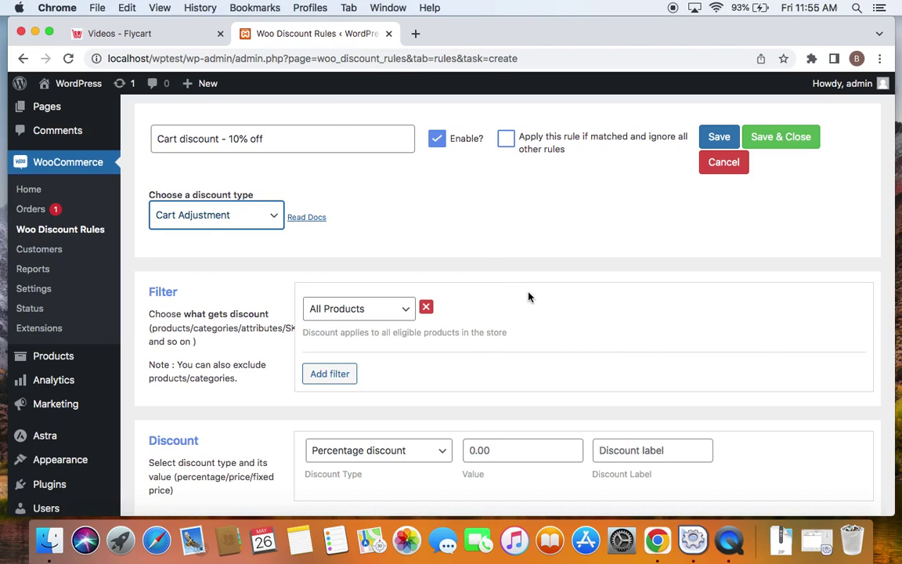
Enter 10 as the percentage discount value
scroll(528, 297, "down", 3)
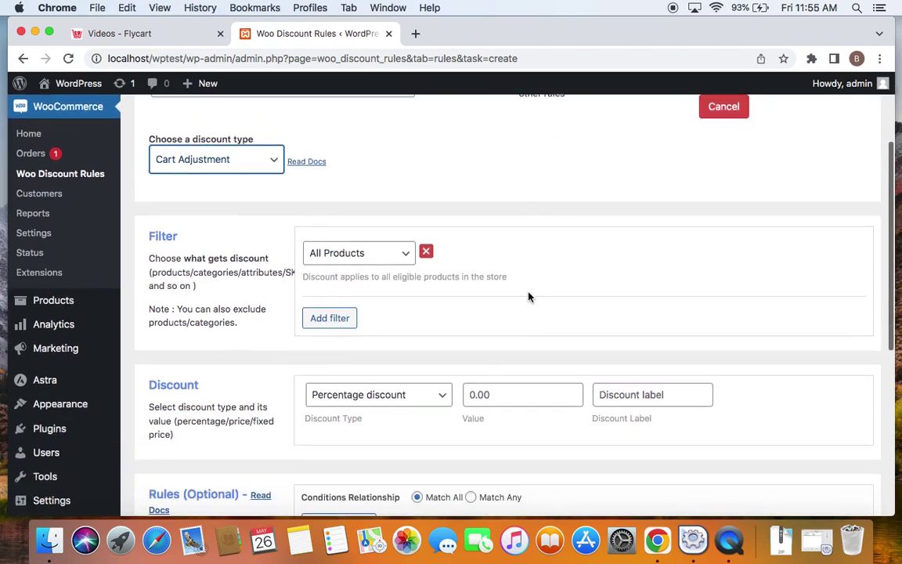
scroll(529, 297, "up", 1)
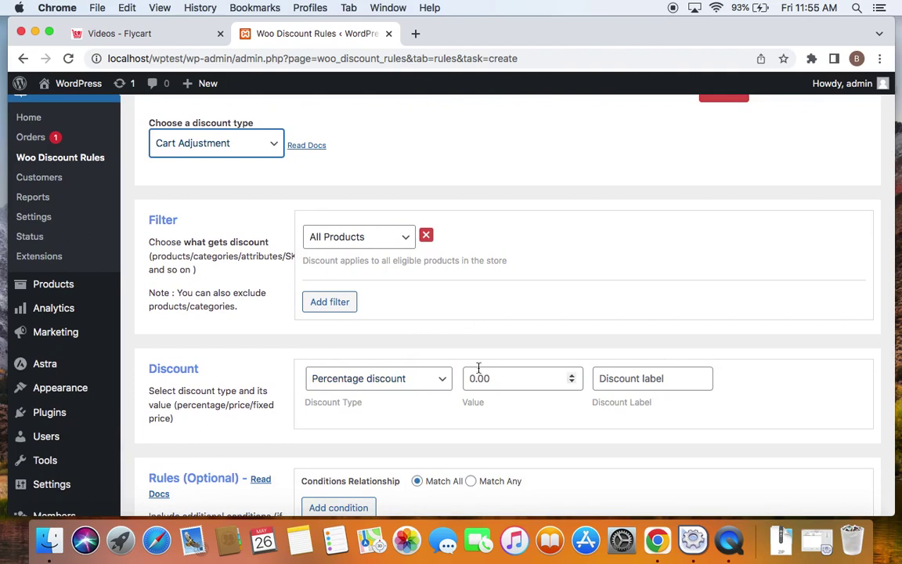
left_click(508, 378)
type("1")
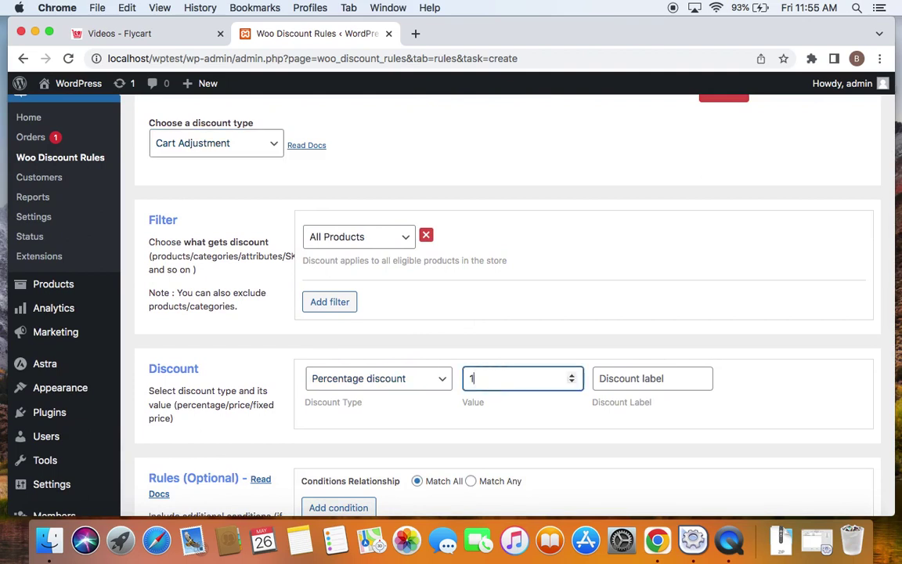
type("0")
left_click(571, 278)
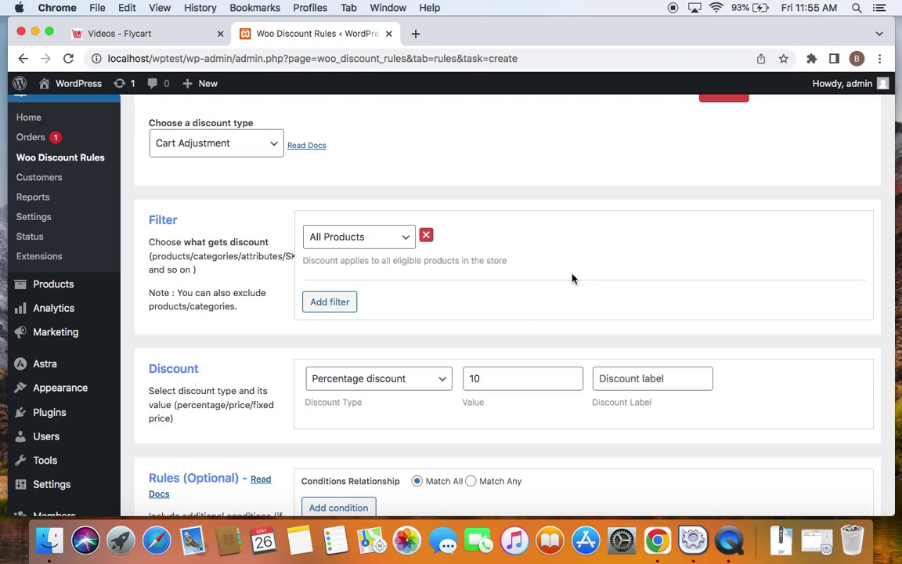
Set the discount label to '10% off', then Save & Close the rule
scroll(571, 279, "up", 3)
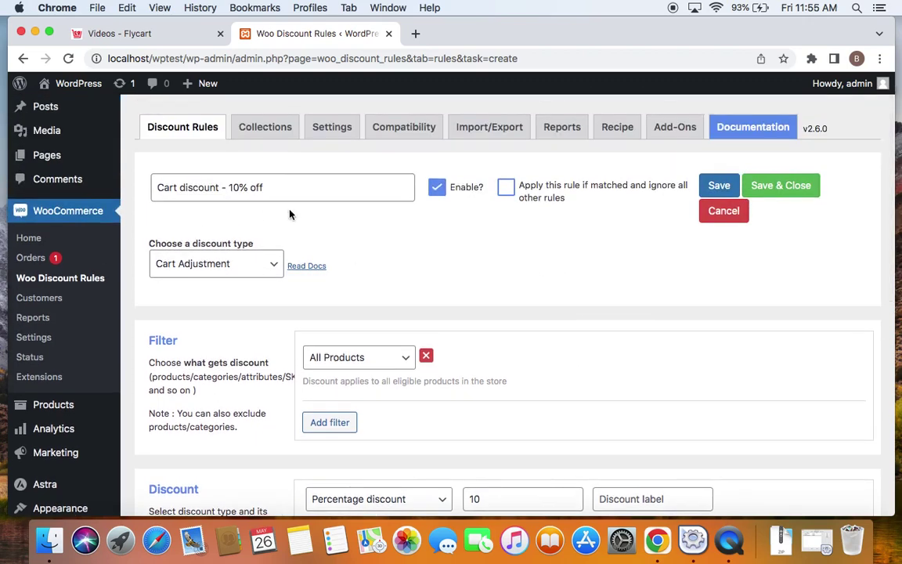
scroll(570, 324, "down", 3)
scroll(608, 289, "up", 2)
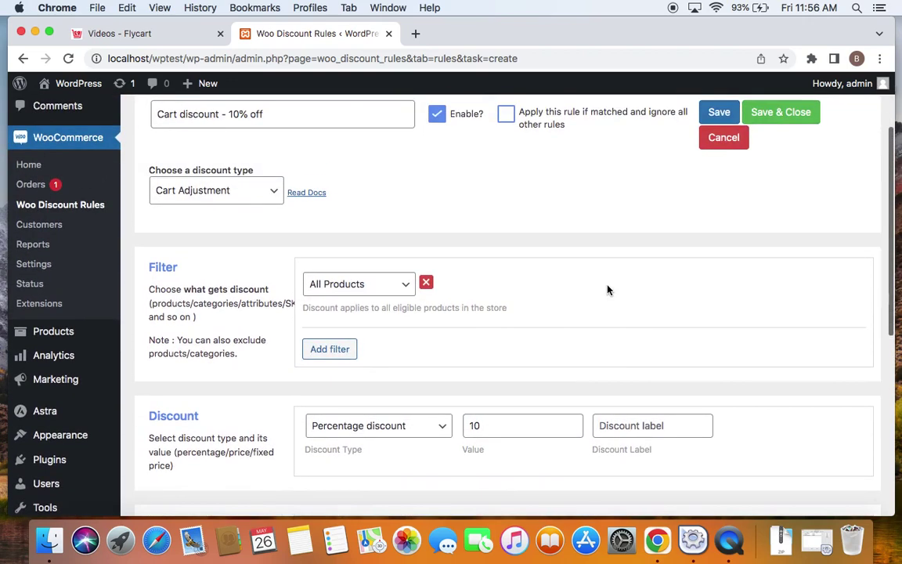
scroll(608, 289, "down", 1)
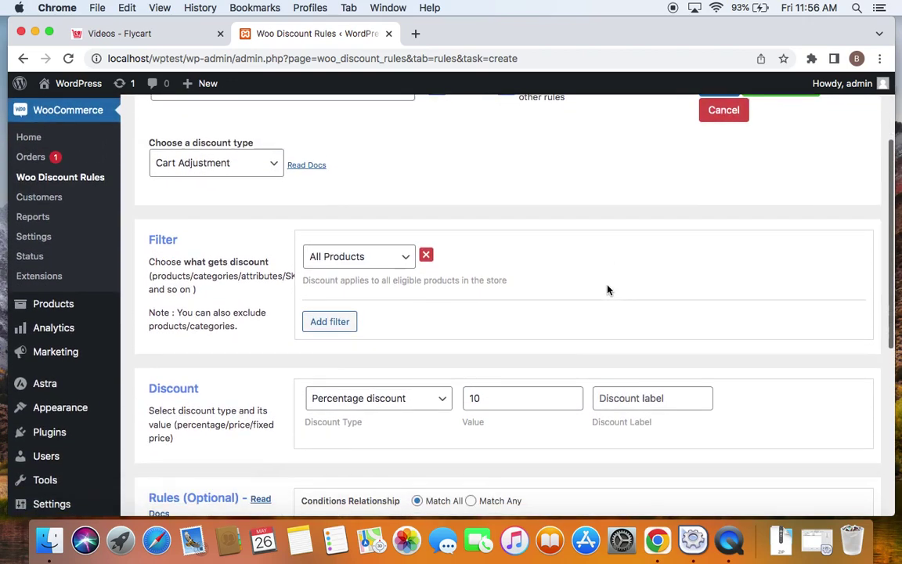
left_click(611, 403)
left_click(589, 366)
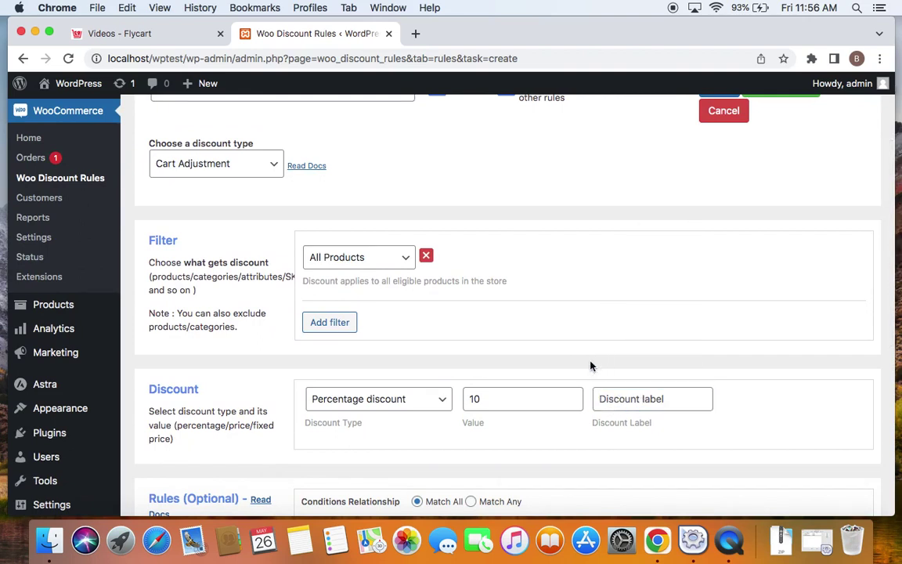
left_click(621, 400)
type("10%")
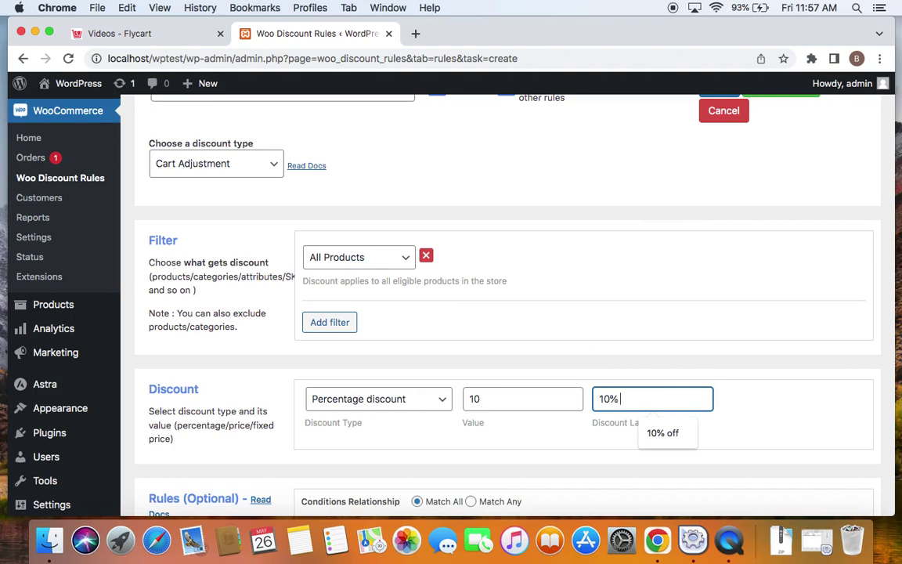
type(" off")
left_click(765, 364)
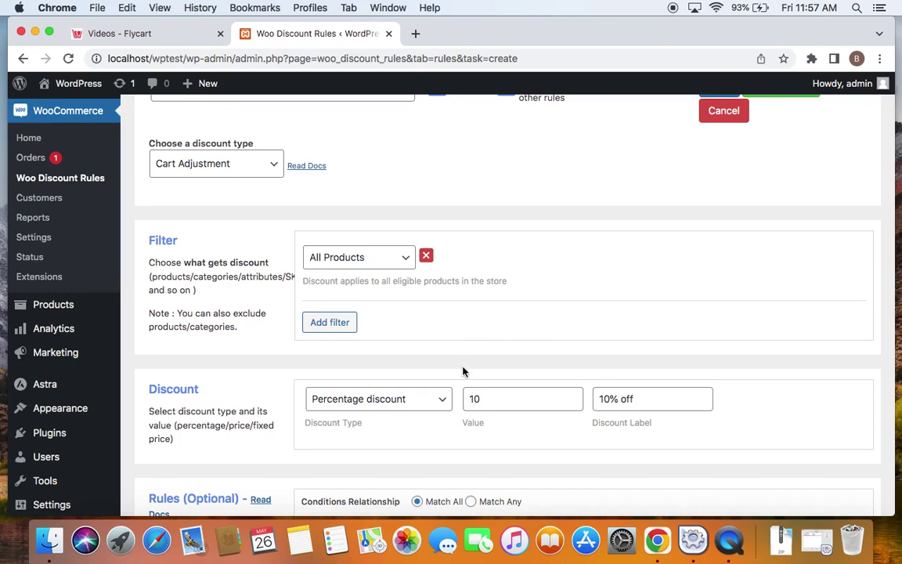
scroll(537, 384, "up", 3)
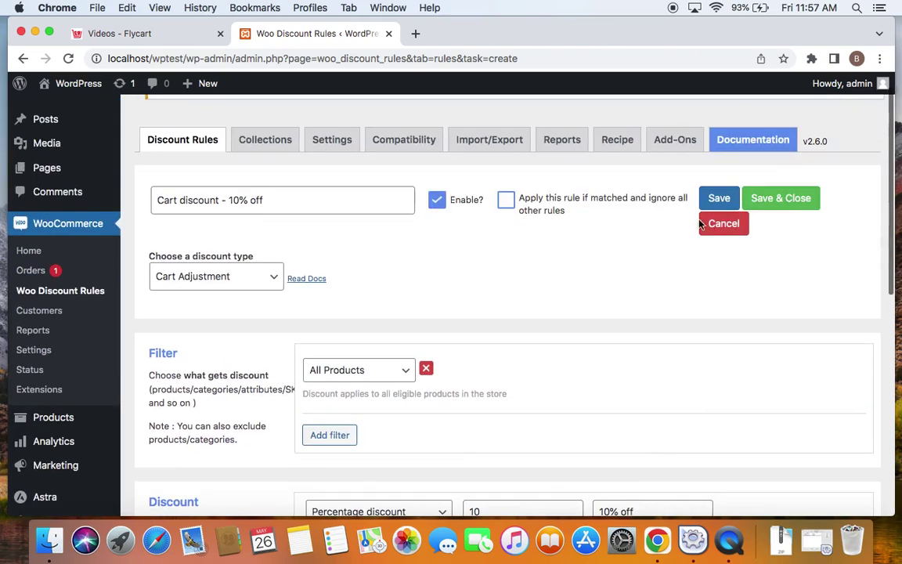
left_click(784, 199)
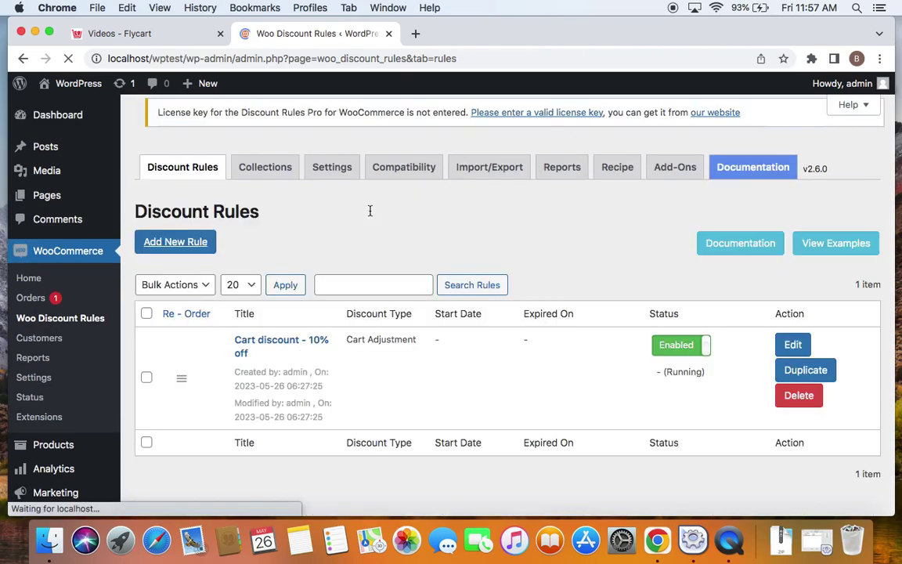
Open the storefront from the admin-bar site link in a new tab
right_click(65, 86)
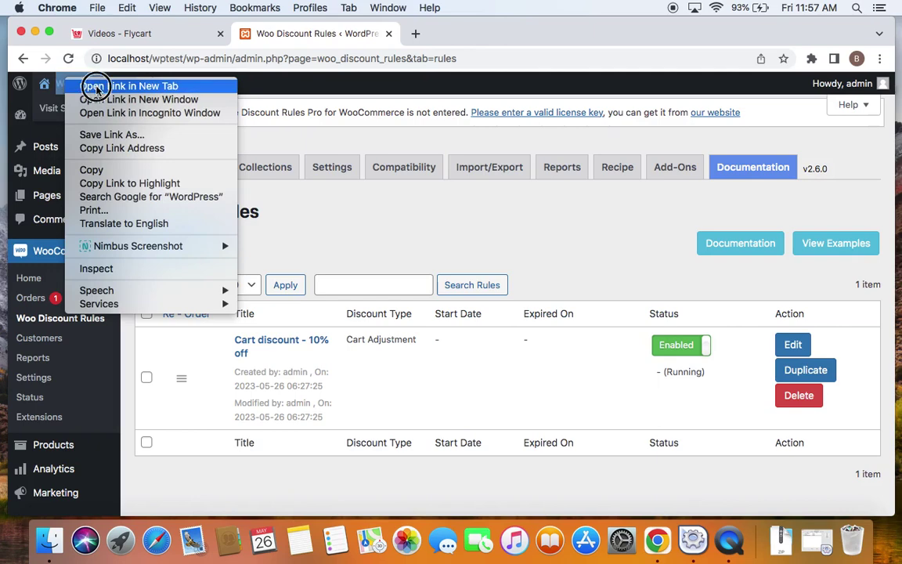
left_click(93, 87)
left_click(444, 34)
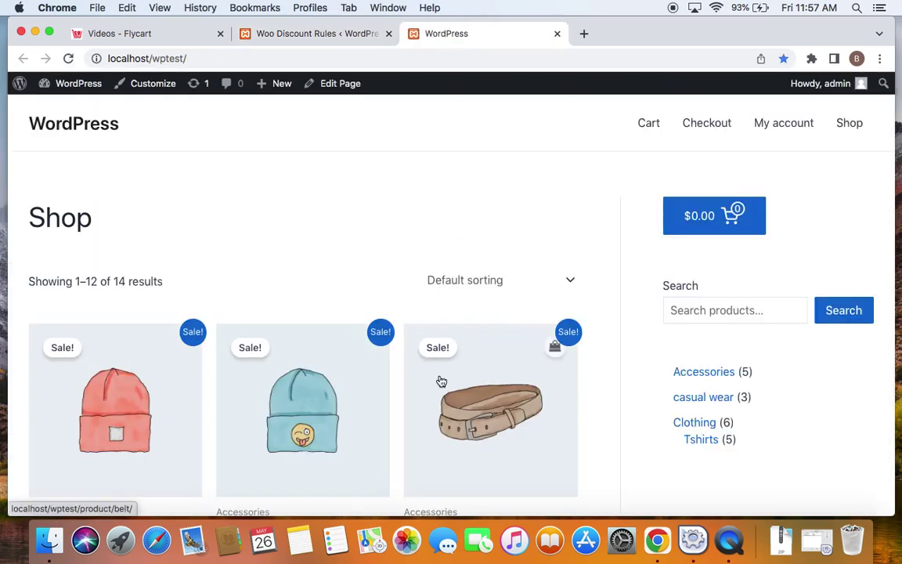
Add Beanie, Beanie with Logo and Belt to the cart, then view the cart page
scroll(441, 382, "down", 5)
left_click(102, 382)
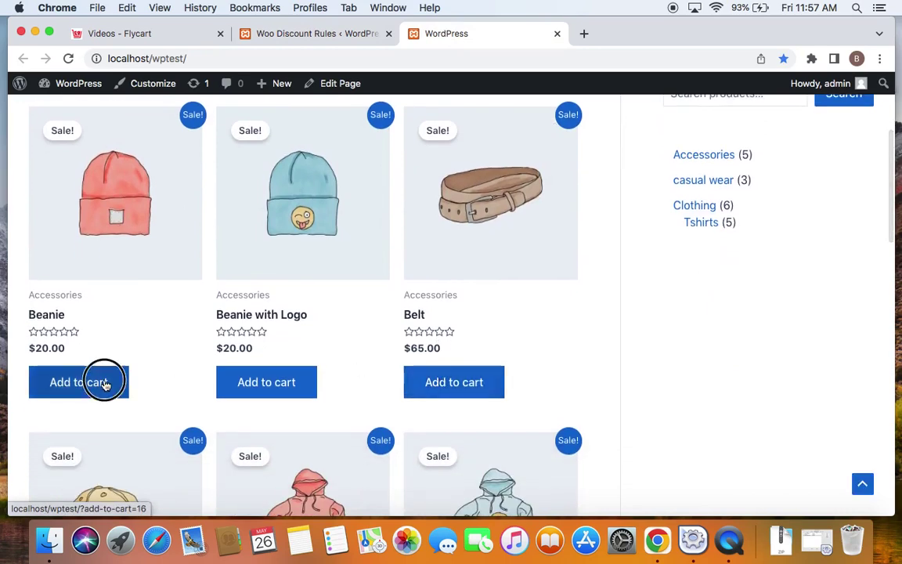
left_click(285, 381)
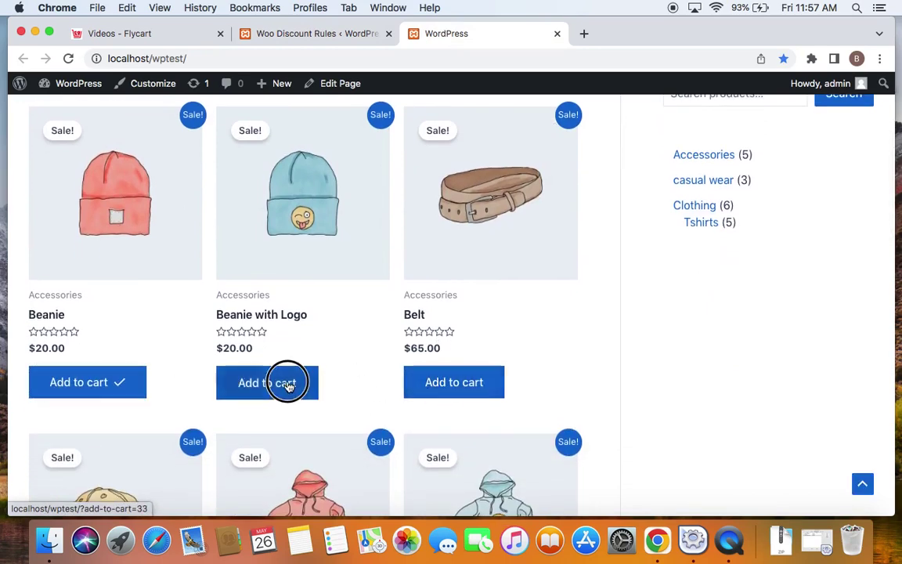
left_click(484, 381)
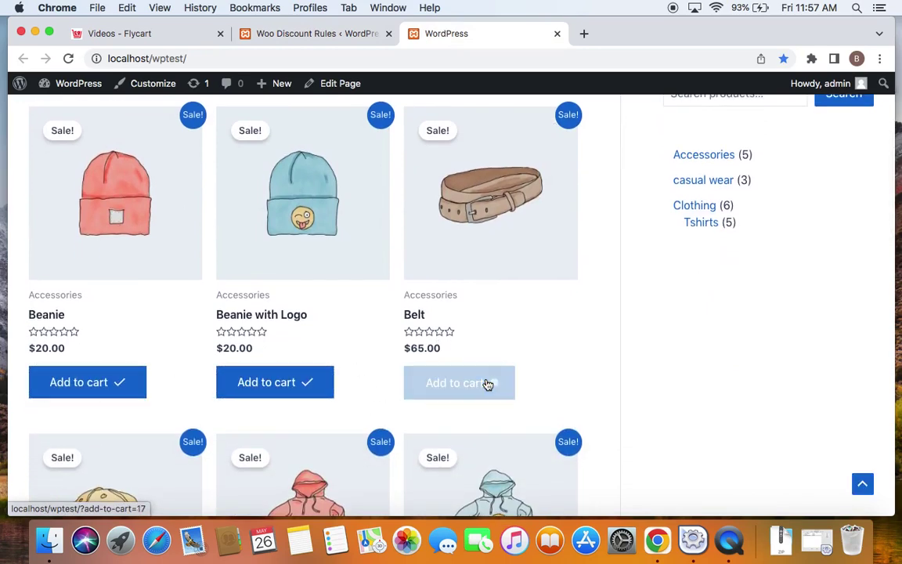
scroll(673, 338, "up", 5)
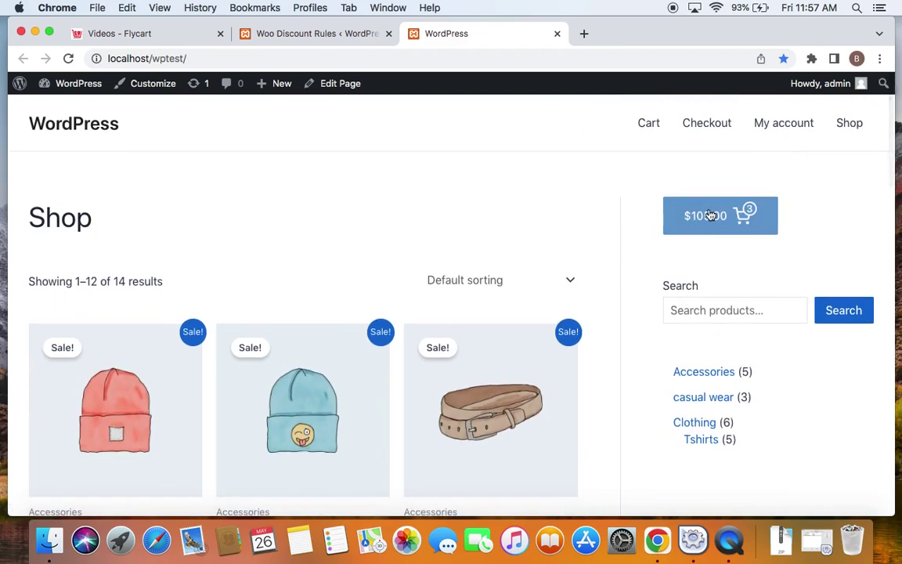
left_click(709, 215)
left_click(611, 492)
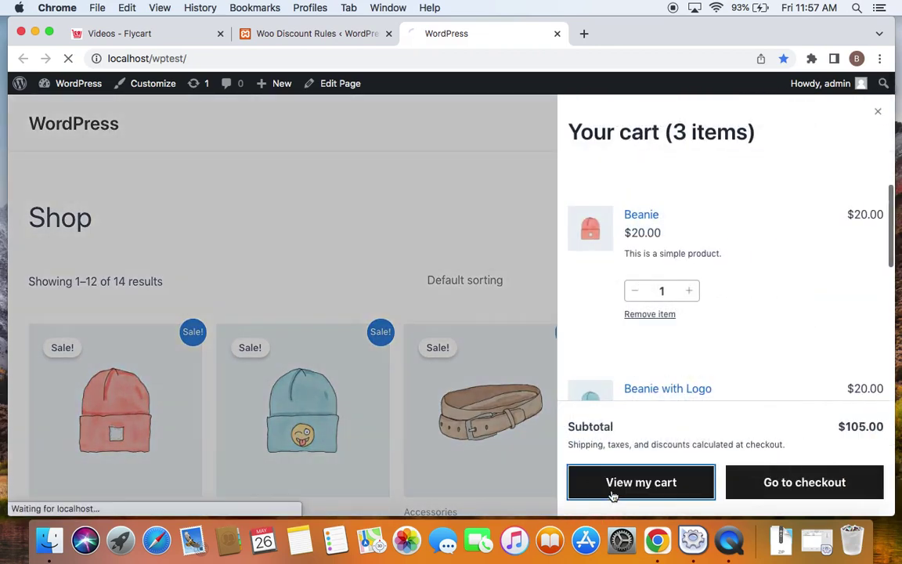
scroll(611, 493, "down", 3)
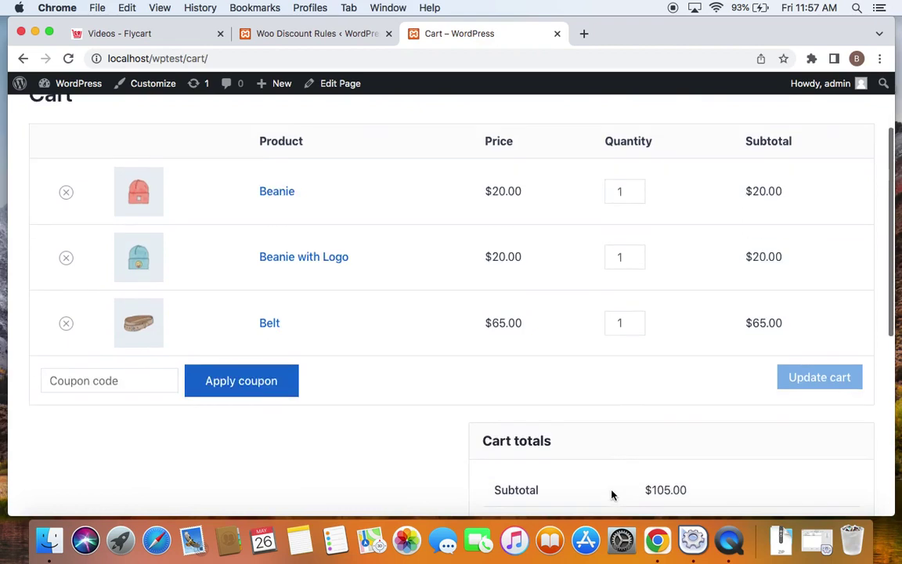
scroll(531, 304, "down", 5)
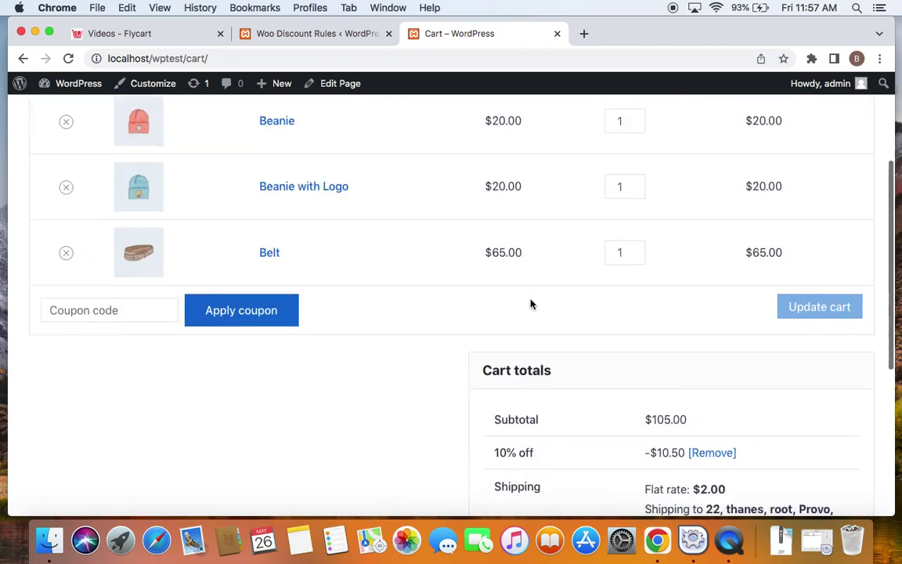
left_click_drag(494, 335, 547, 339)
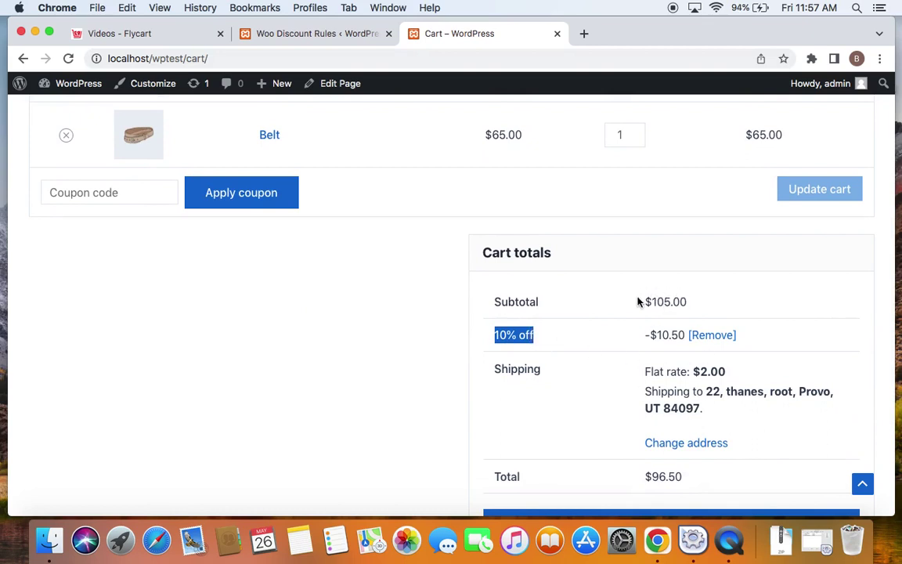
left_click_drag(642, 302, 712, 306)
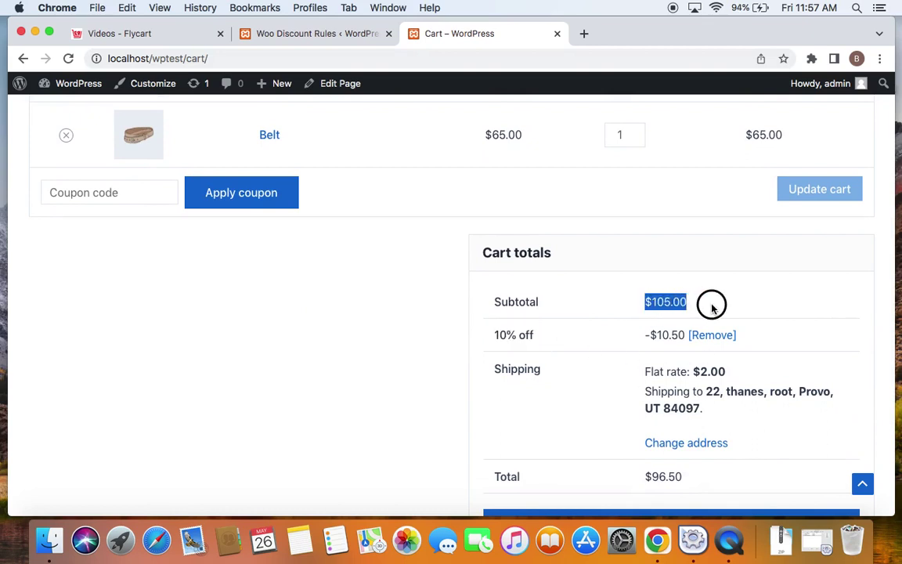
left_click(638, 335)
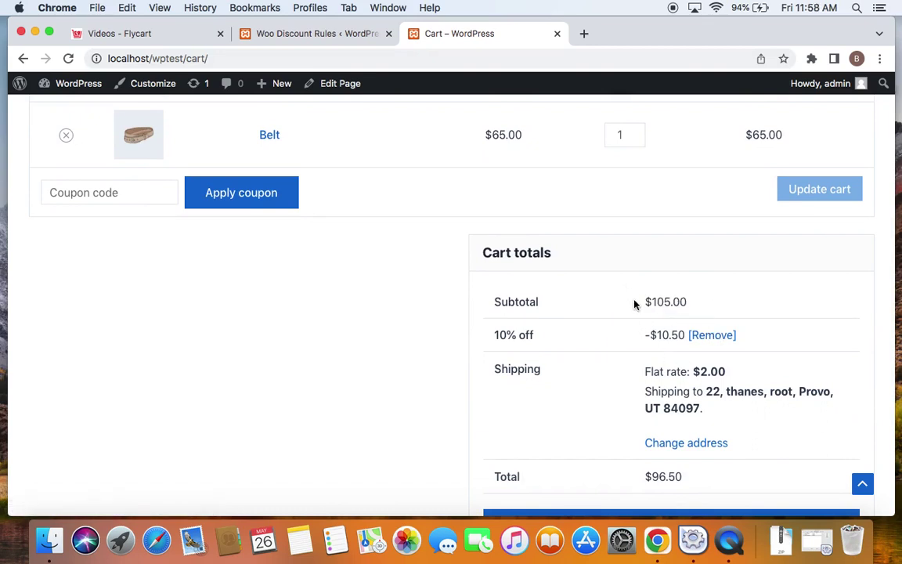
left_click_drag(636, 304, 715, 306)
left_click_drag(641, 337, 744, 345)
left_click(742, 346)
left_click_drag(541, 332, 487, 336)
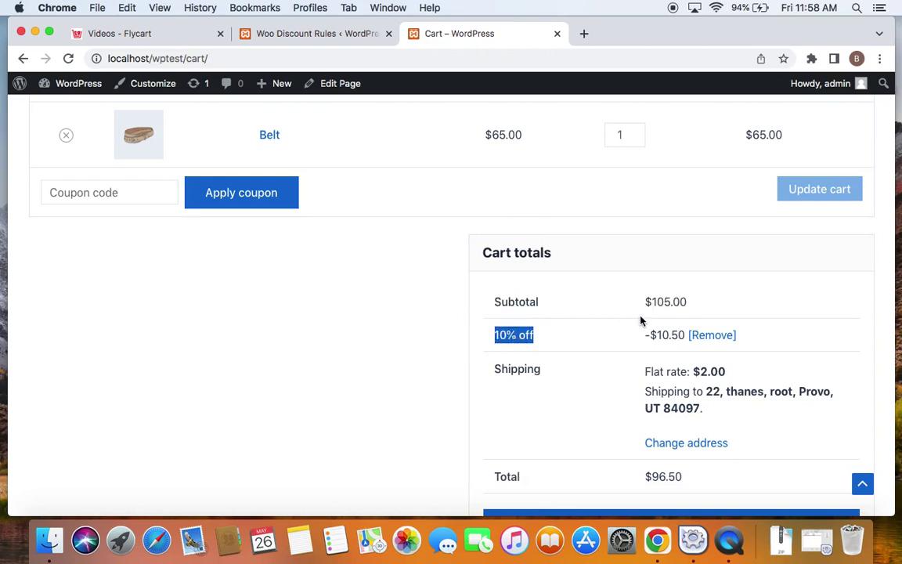
left_click(798, 314)
scroll(798, 314, "up", 5)
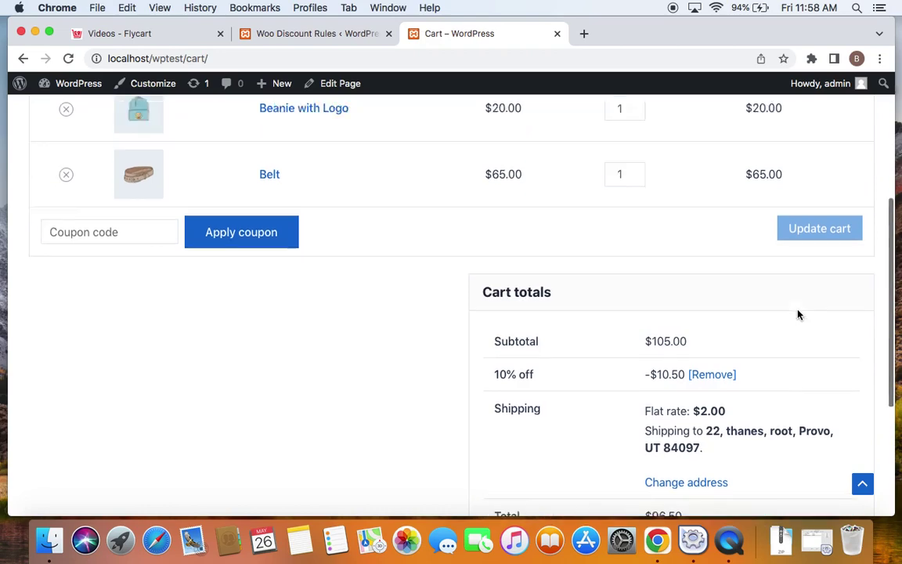